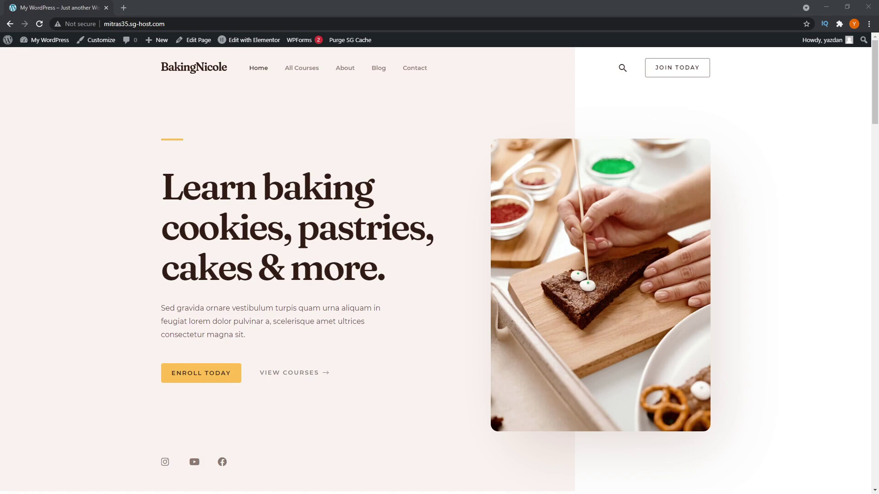
- Scroll through the UpdraftPlus Migrator page to review its details
{"action": "left_click_drag", "start_coordinate": [875, 118], "coordinate": [865, 84]}
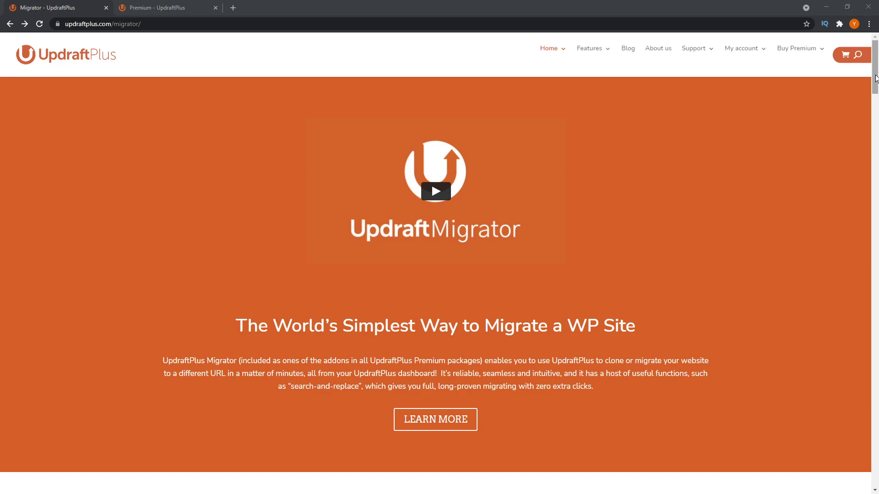
{"action": "left_click_drag", "start_coordinate": [876, 76], "coordinate": [876, 139]}
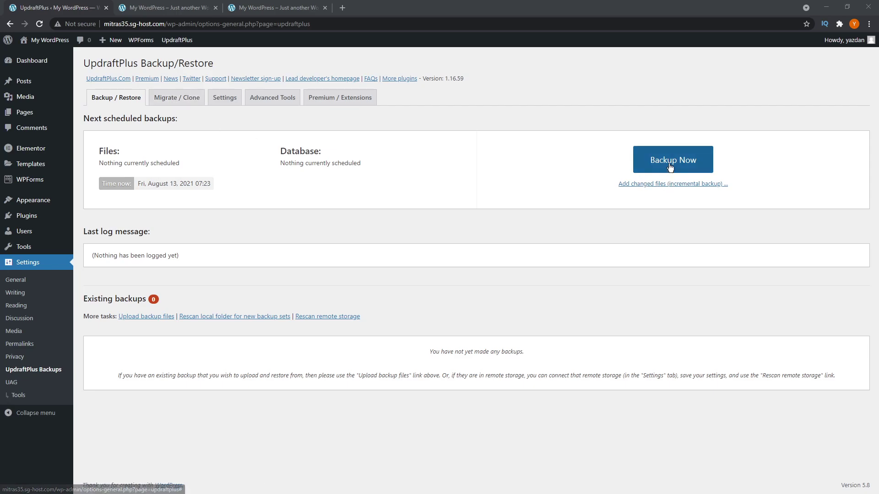
- Run a manual UpdraftPlus backup that includes the database and all files
{"action": "left_click", "coordinate": [669, 163]}
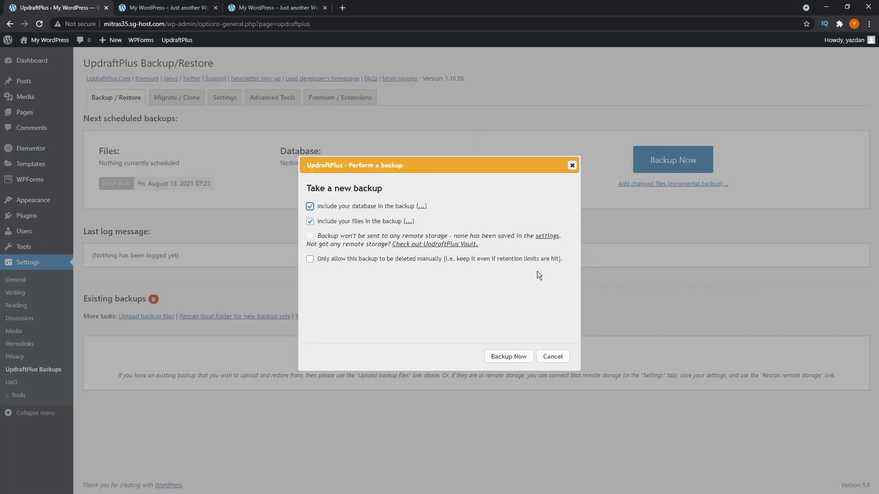
{"action": "left_click", "coordinate": [523, 355]}
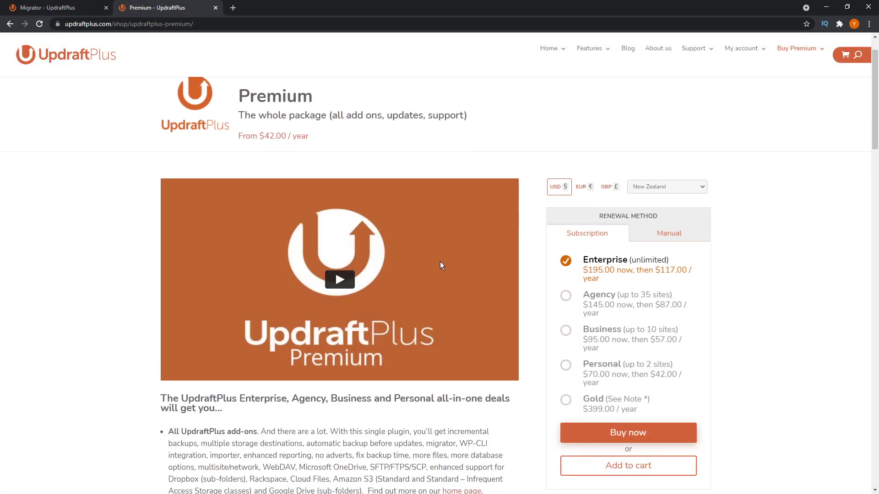
{"action": "scroll", "coordinate": [549, 248], "scroll_direction": "down", "scroll_amount": 2}
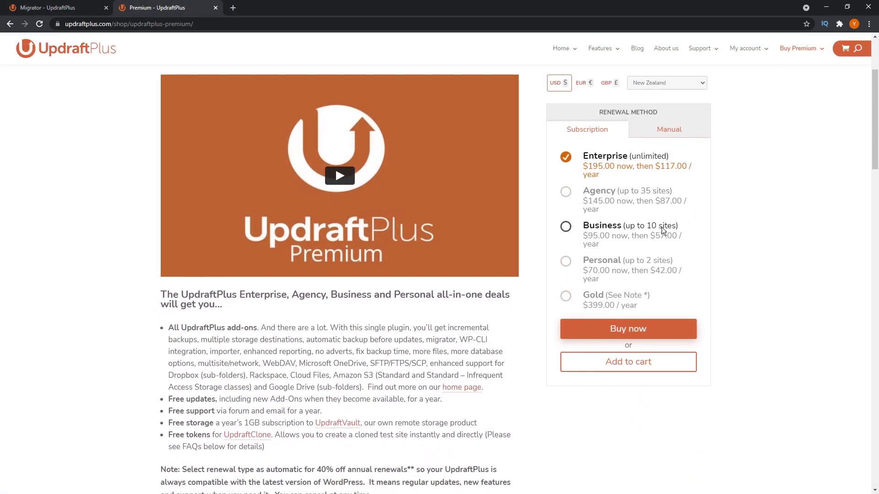
{"action": "scroll", "coordinate": [651, 292], "scroll_direction": "down", "scroll_amount": 5}
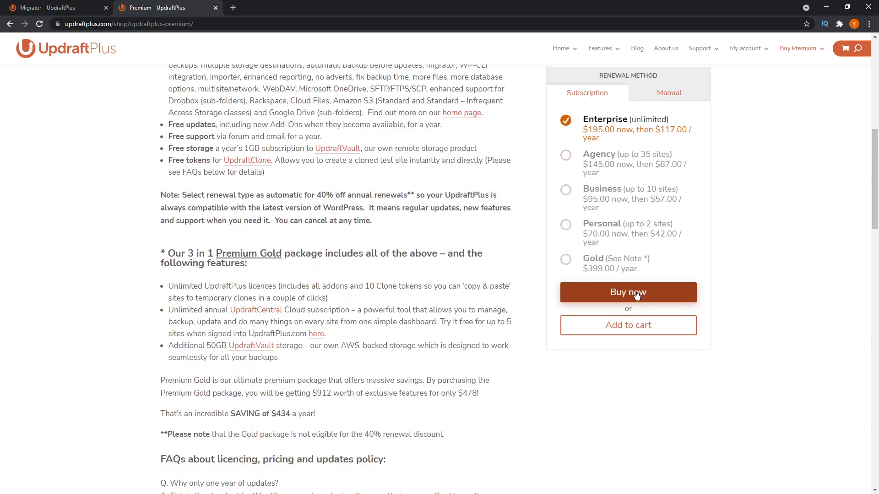
{"action": "scroll", "coordinate": [530, 295], "scroll_direction": "down", "scroll_amount": 2}
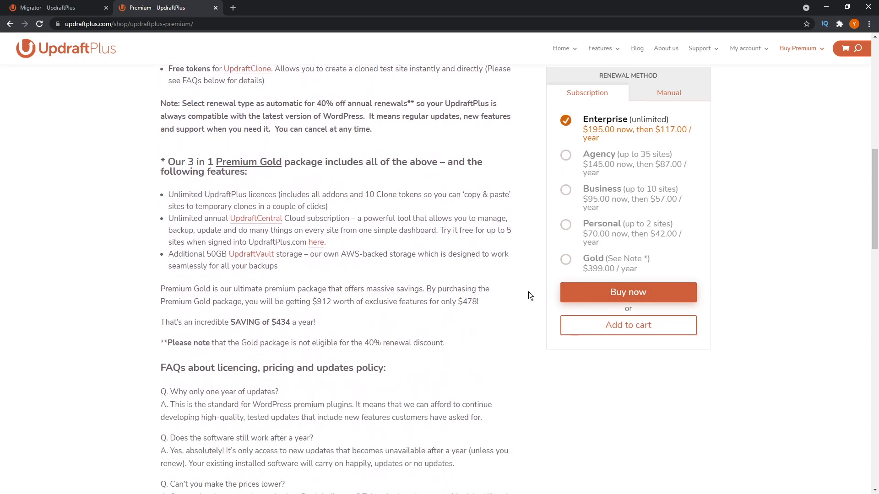
{"action": "scroll", "coordinate": [529, 295], "scroll_direction": "up", "scroll_amount": 6}
{"action": "scroll", "coordinate": [528, 295], "scroll_direction": "up", "scroll_amount": 3}
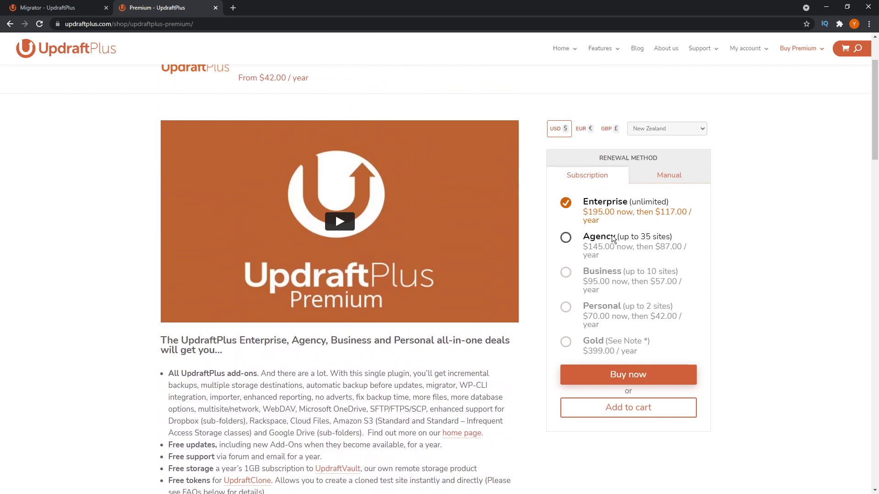
{"action": "left_click", "coordinate": [667, 175]}
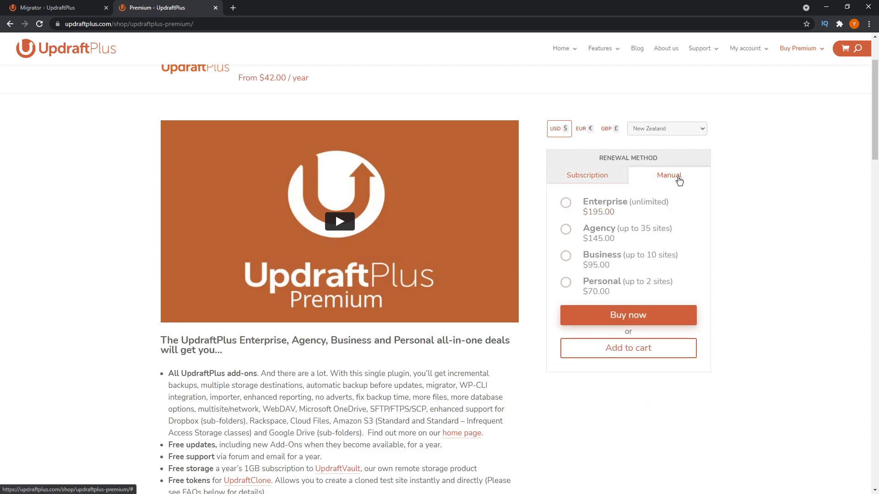
{"action": "left_click", "coordinate": [606, 181]}
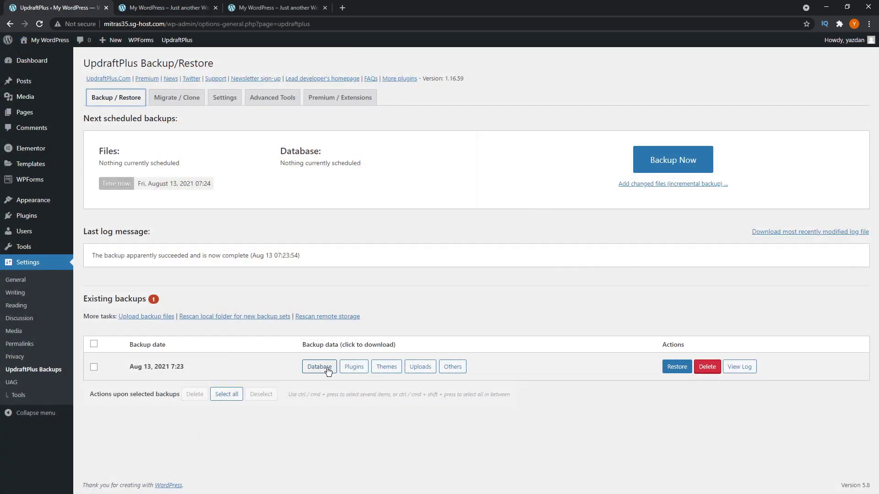
- Prepare the Database, Plugins, Themes, Uploads and Others backup parts for download
{"action": "left_click", "coordinate": [328, 371]}
{"action": "left_click", "coordinate": [360, 433]}
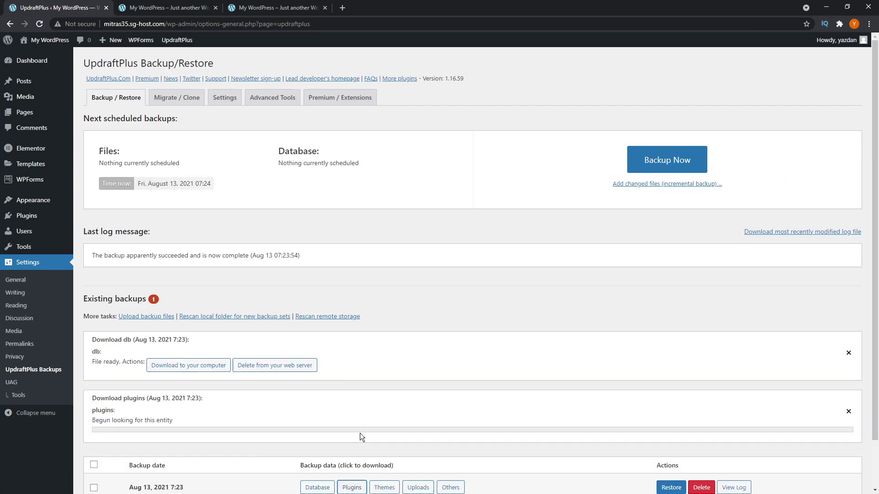
{"action": "scroll", "coordinate": [360, 434], "scroll_direction": "down", "scroll_amount": 2}
{"action": "left_click", "coordinate": [386, 433]}
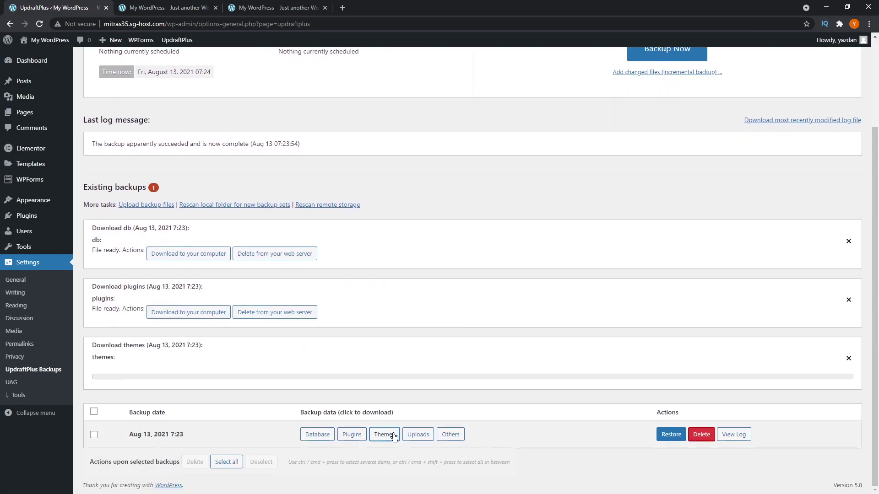
{"action": "left_click", "coordinate": [416, 435]}
{"action": "scroll", "coordinate": [417, 435], "scroll_direction": "down", "scroll_amount": 2}
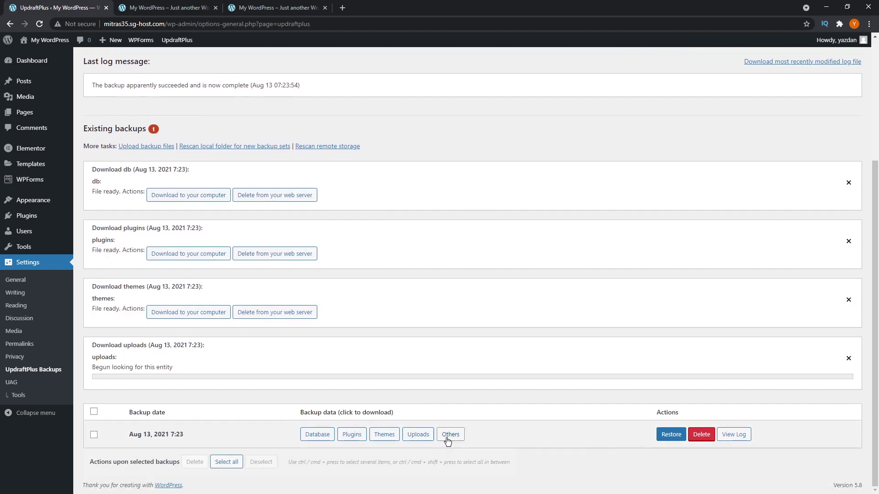
{"action": "left_click", "coordinate": [448, 436]}
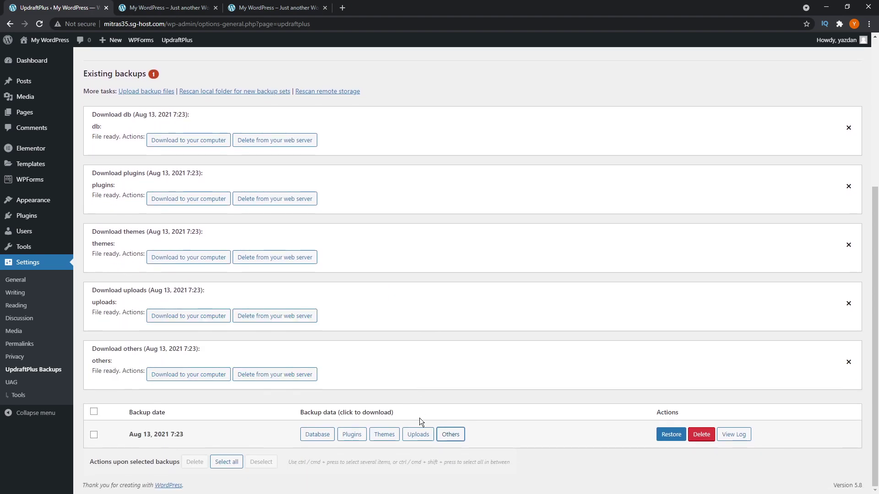
- Save the database, plugins and themes backup archives to the computer
{"action": "left_click", "coordinate": [196, 141]}
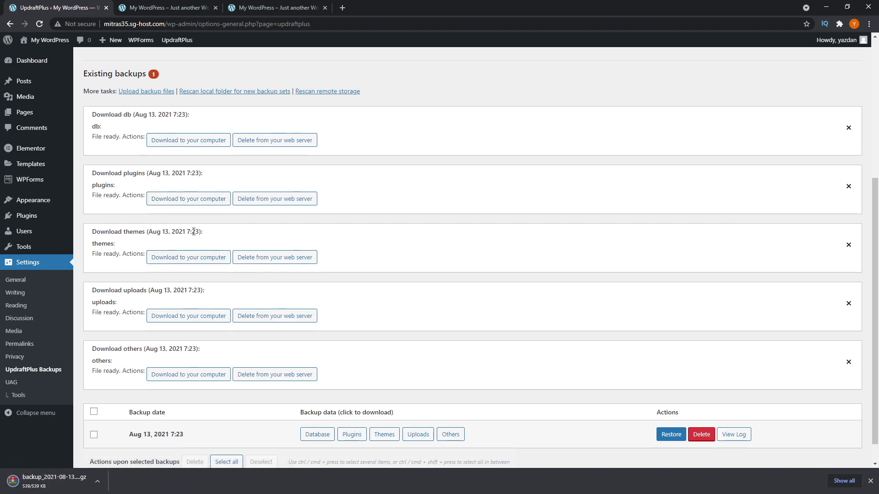
{"action": "left_click", "coordinate": [194, 199]}
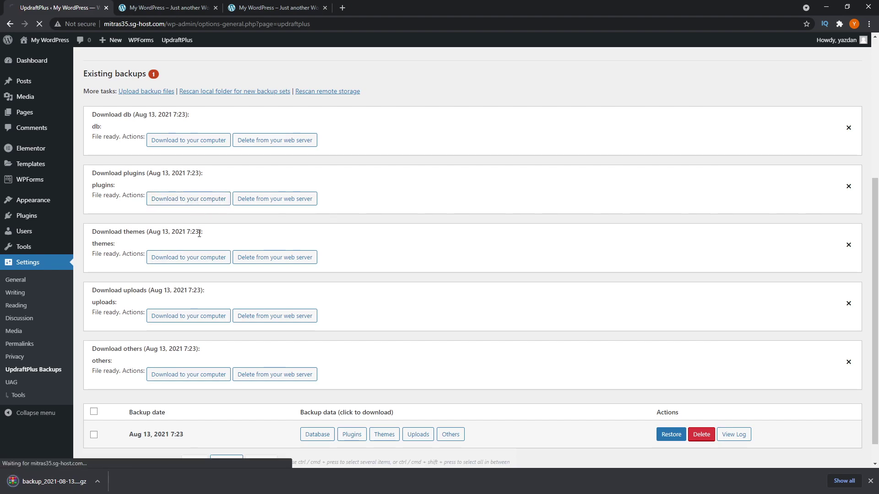
{"action": "left_click", "coordinate": [202, 258]}
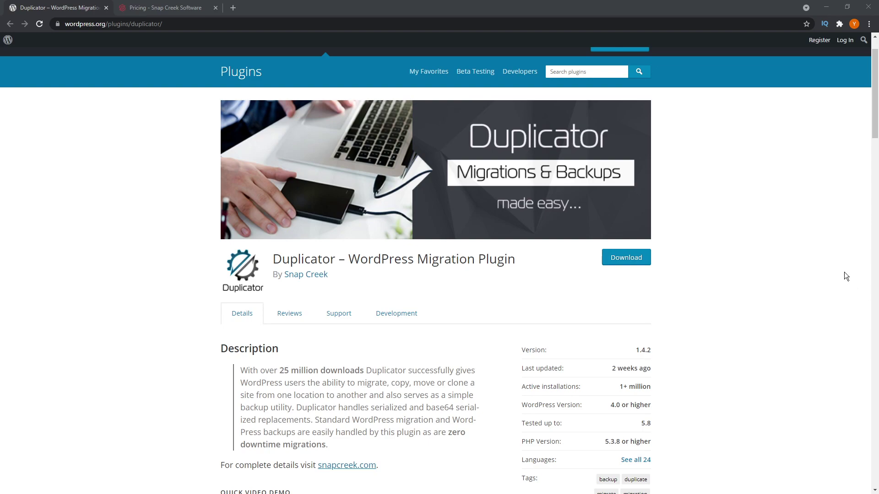
{"action": "scroll", "coordinate": [874, 112], "scroll_direction": "down", "scroll_amount": 4}
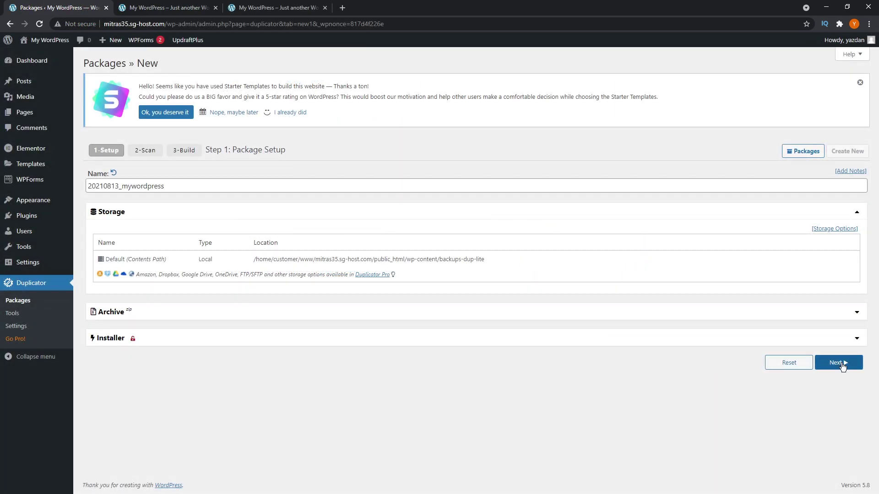
- Keep the default package name 20210813_mywordpress and default storage, and continue to the scan
{"action": "left_click", "coordinate": [843, 365]}
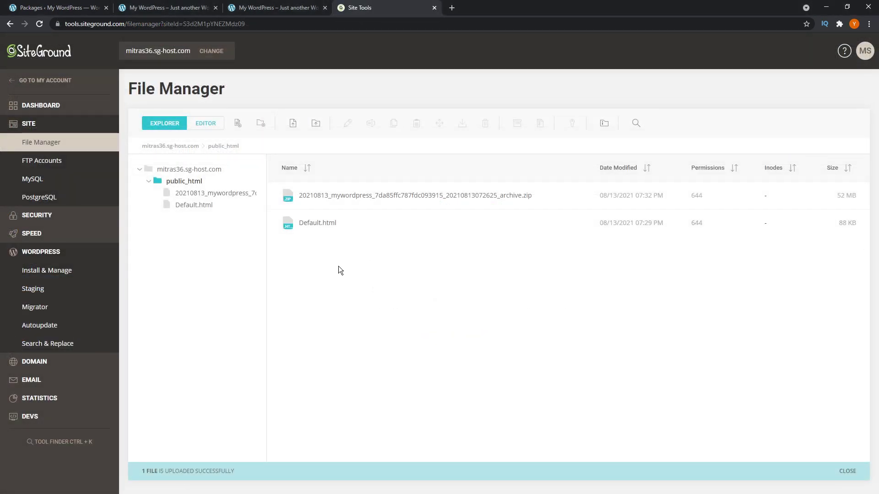
- Start uploading a file into public_html, then cancel the file picker
{"action": "right_click", "coordinate": [374, 276]}
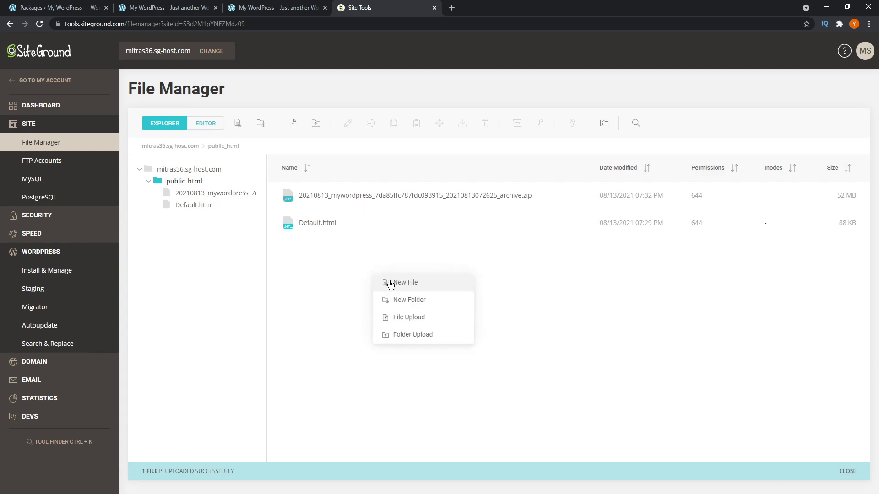
{"action": "left_click", "coordinate": [403, 316]}
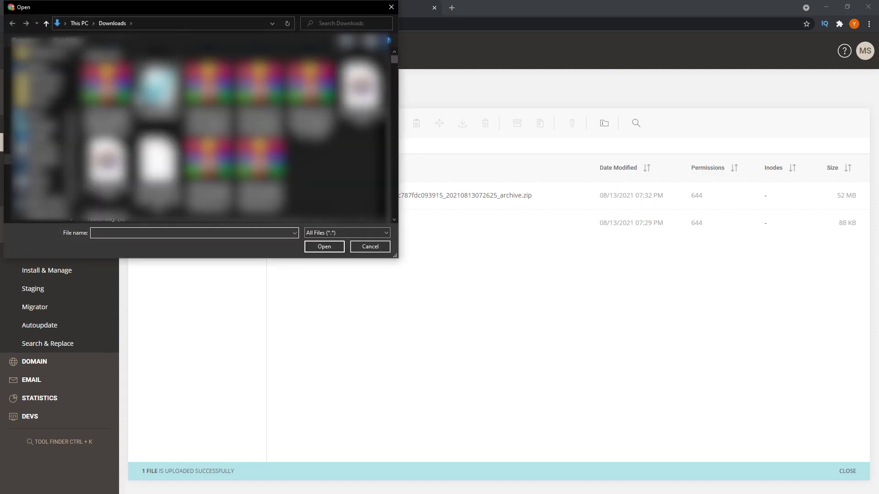
{"action": "key", "text": "Escape"}
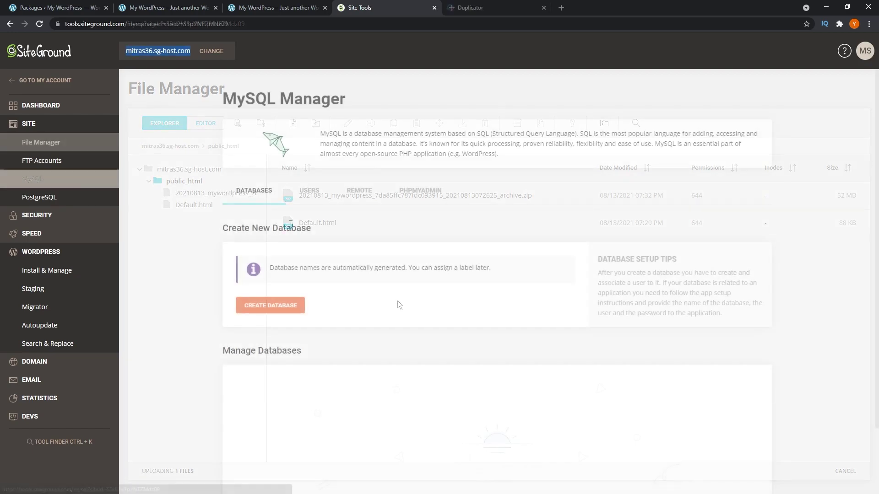
- Create a new MySQL database and a new database user in Site Tools
{"action": "left_click", "coordinate": [284, 305]}
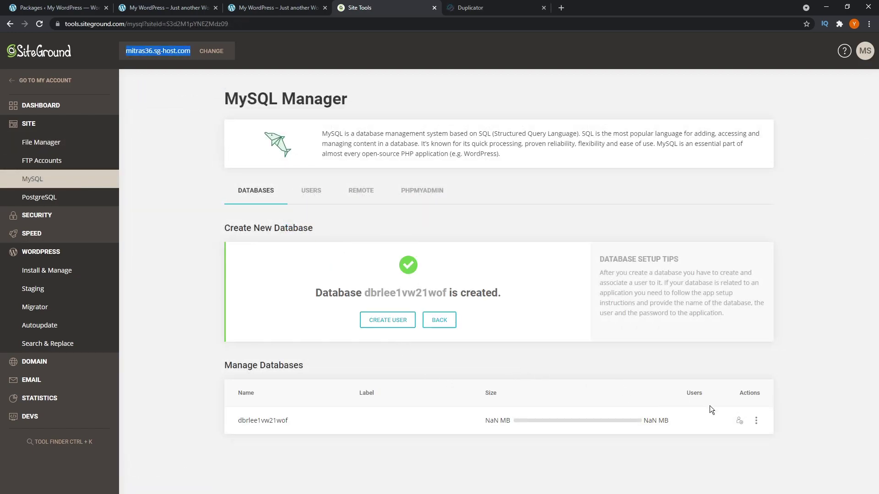
{"action": "left_click", "coordinate": [738, 420]}
{"action": "left_click", "coordinate": [477, 330]}
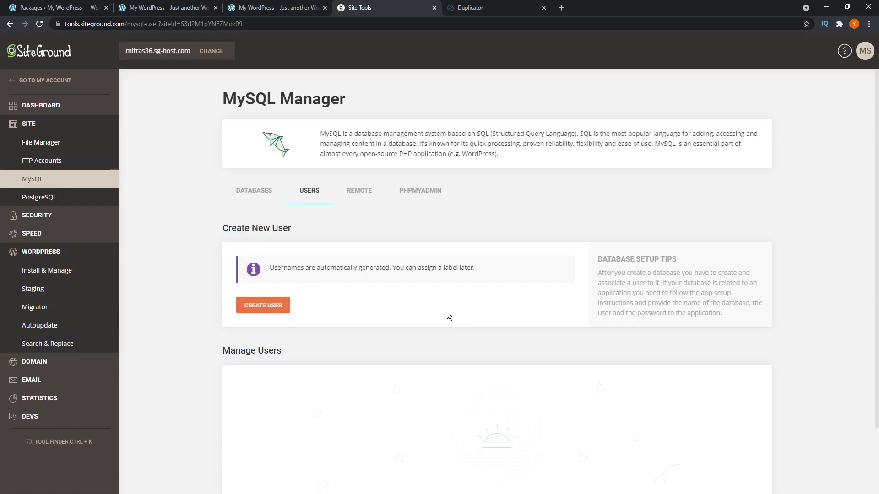
{"action": "scroll", "coordinate": [447, 311], "scroll_direction": "down", "scroll_amount": 2}
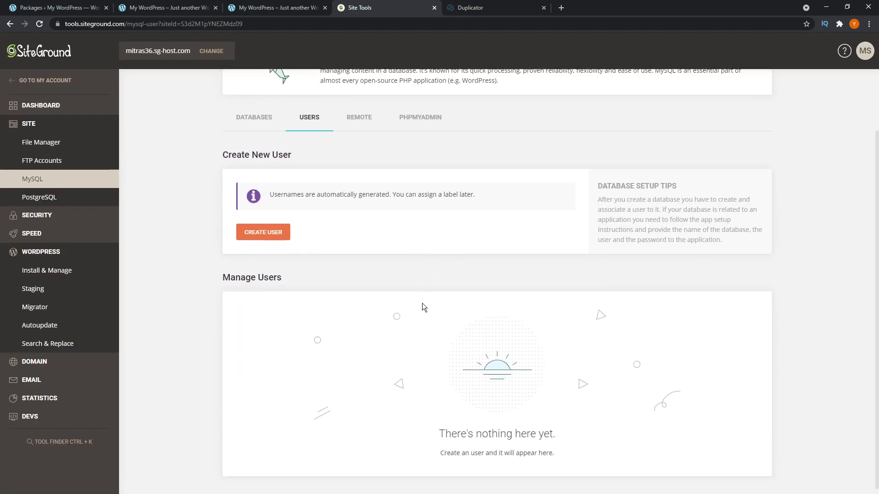
{"action": "left_click", "coordinate": [282, 233]}
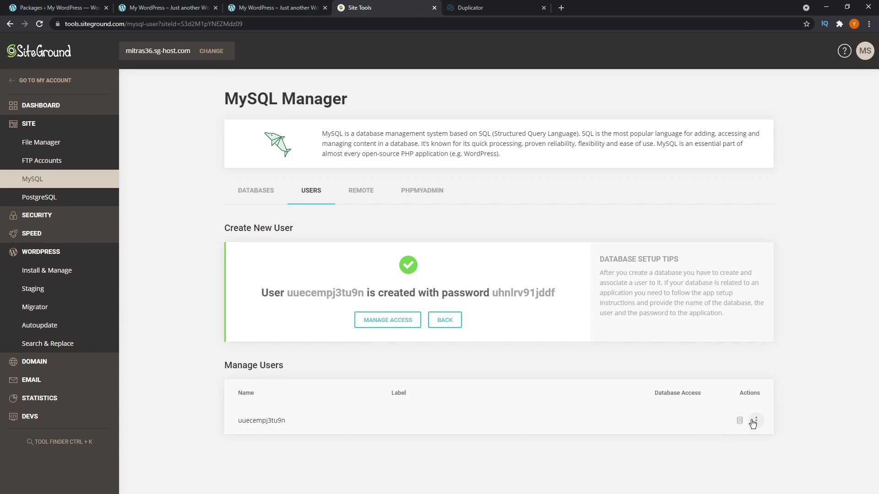
- Grant the new database user access to the new database
{"action": "left_click", "coordinate": [740, 421]}
{"action": "left_click", "coordinate": [494, 405]}
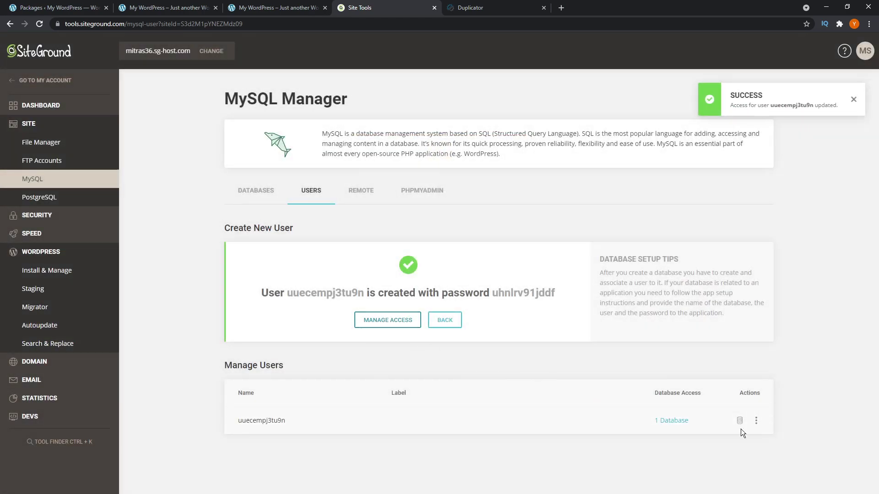
{"action": "left_click", "coordinate": [756, 421]}
- In the Duplicator installer, accept the terms and notices and begin extracting the archive
{"action": "left_click", "coordinate": [491, 7]}
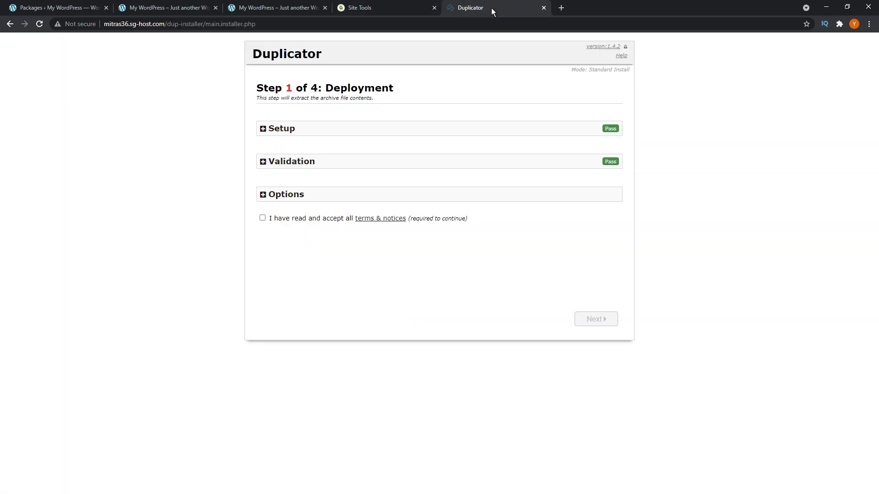
{"action": "left_click", "coordinate": [359, 131]}
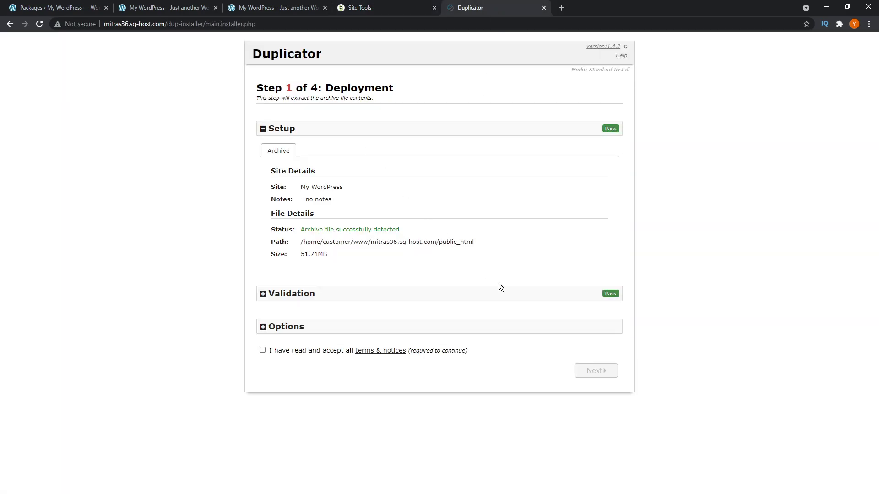
{"action": "left_click", "coordinate": [263, 350]}
{"action": "left_click", "coordinate": [581, 376]}
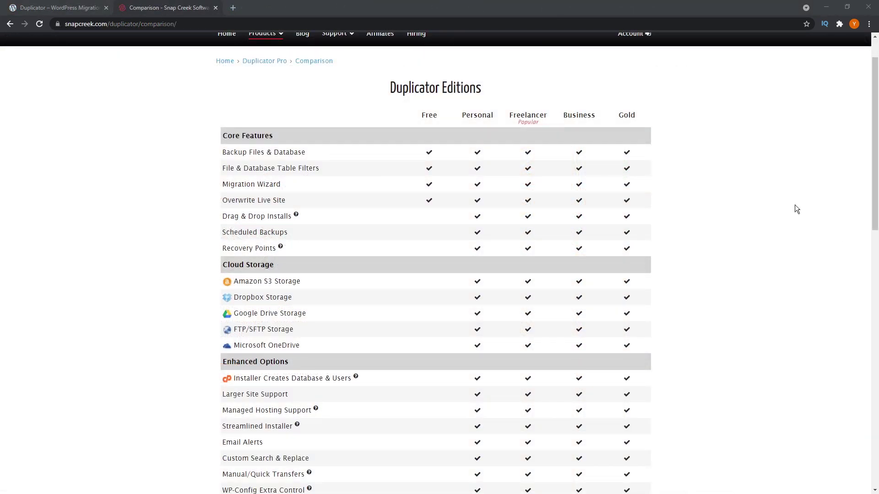
- Scroll down through the Duplicator Free, Personal, Freelancer, Business and Gold editions table
{"action": "scroll", "coordinate": [795, 206], "scroll_direction": "down", "scroll_amount": 1}
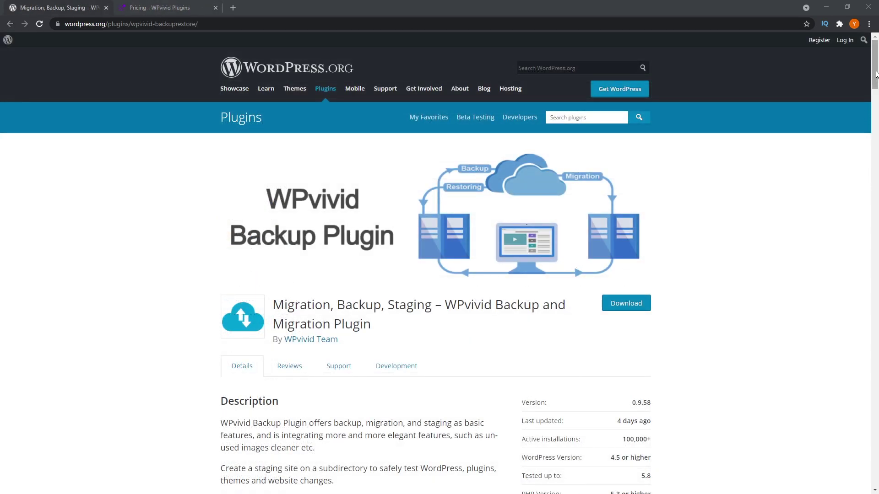
{"action": "scroll", "coordinate": [876, 75], "scroll_direction": "down", "scroll_amount": 1}
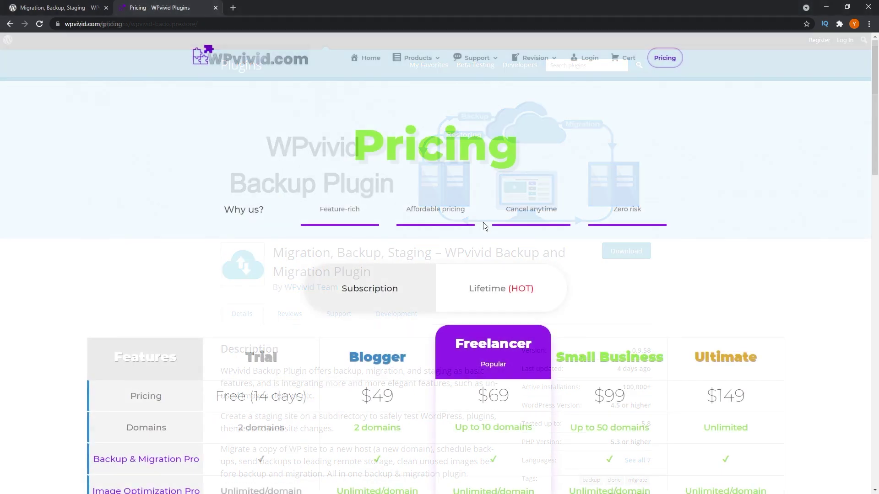
{"action": "scroll", "coordinate": [708, 224], "scroll_direction": "down", "scroll_amount": 5}
{"action": "scroll", "coordinate": [836, 225], "scroll_direction": "up", "scroll_amount": 1}
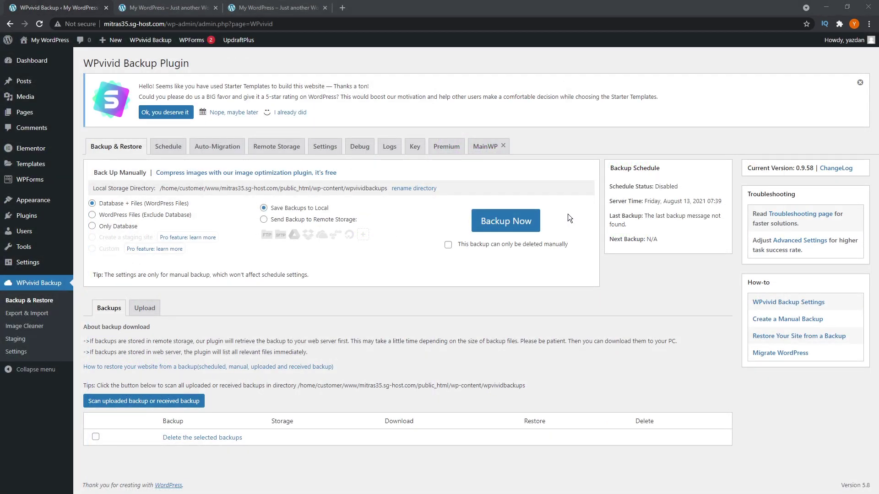
- Create a full WPvivid database-and-files backup and download its 54.22 MB zip
{"action": "left_click", "coordinate": [506, 224]}
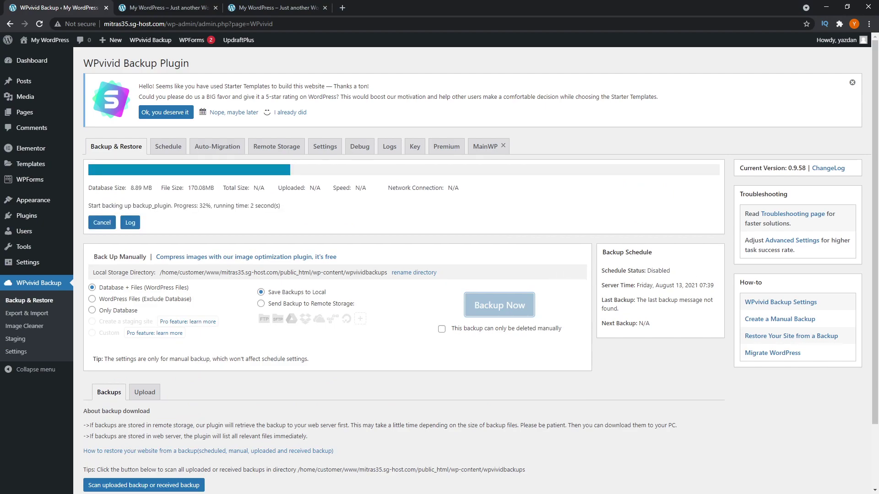
{"action": "left_click", "coordinate": [283, 147]}
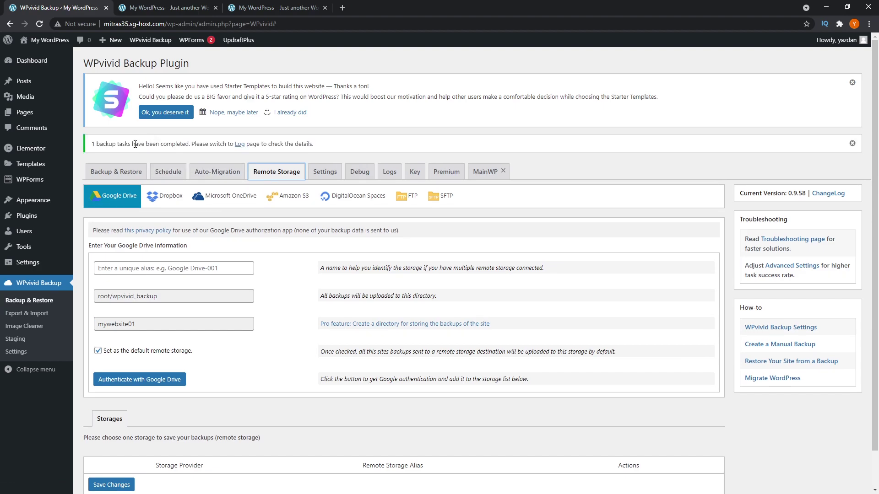
{"action": "left_click", "coordinate": [129, 172]}
{"action": "scroll", "coordinate": [537, 298], "scroll_direction": "down", "scroll_amount": 1}
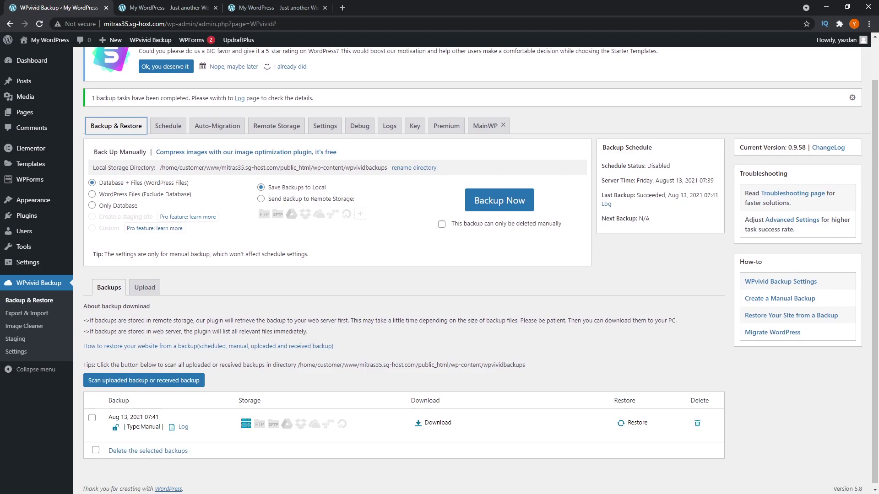
{"action": "left_click", "coordinate": [427, 423]}
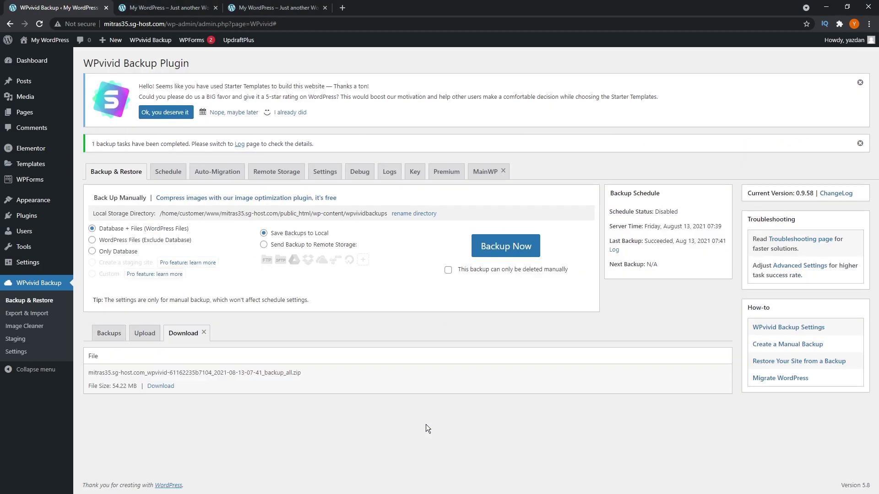
{"action": "left_click", "coordinate": [165, 386]}
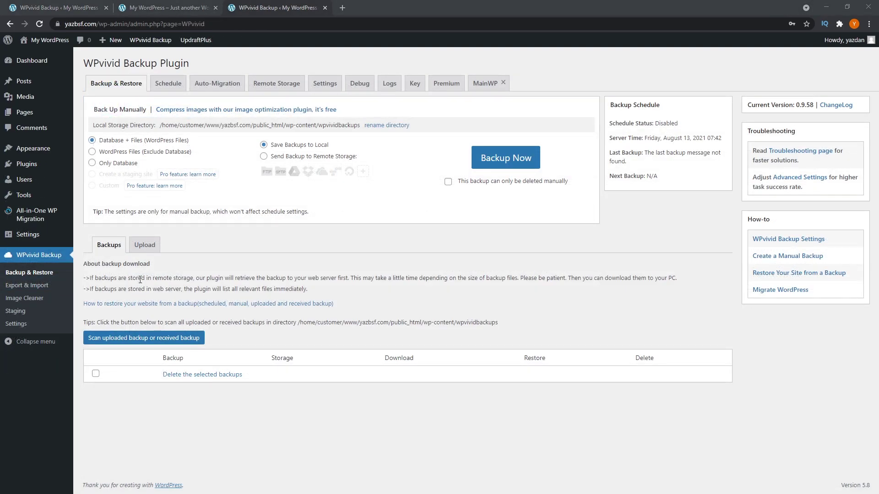
- Upload the downloaded backup zip on the new site's WPvivid page
{"action": "left_click", "coordinate": [145, 245]}
{"action": "left_click", "coordinate": [407, 348]}
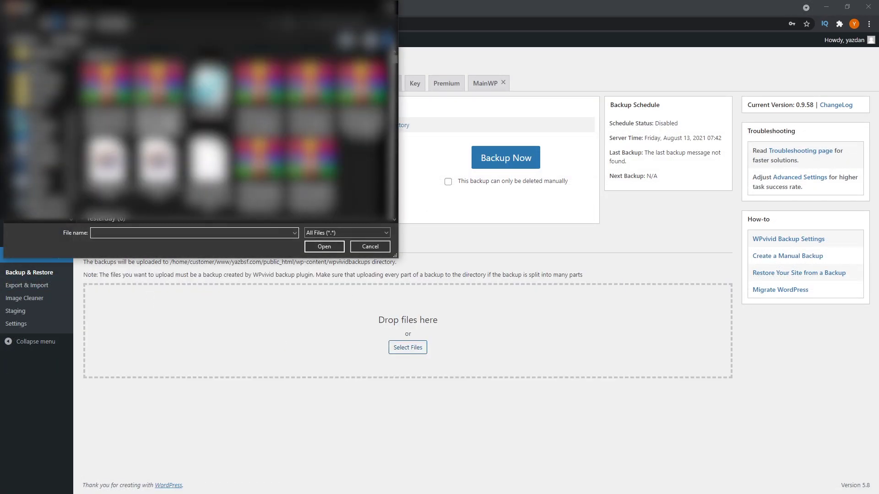
{"action": "double_click", "coordinate": [202, 211]}
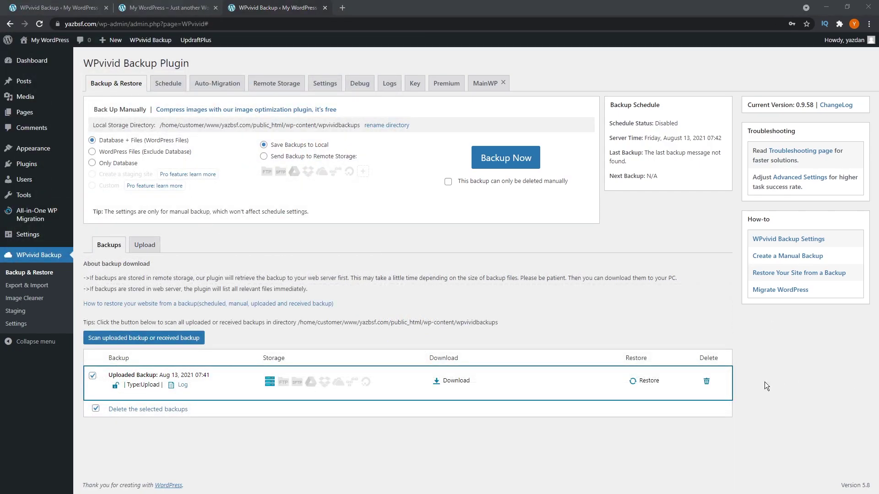
- Restore the uploaded Aug 13, 2021 07:41 backup and confirm the restore
{"action": "left_click", "coordinate": [648, 382]}
{"action": "scroll", "coordinate": [647, 382], "scroll_direction": "down", "scroll_amount": 3}
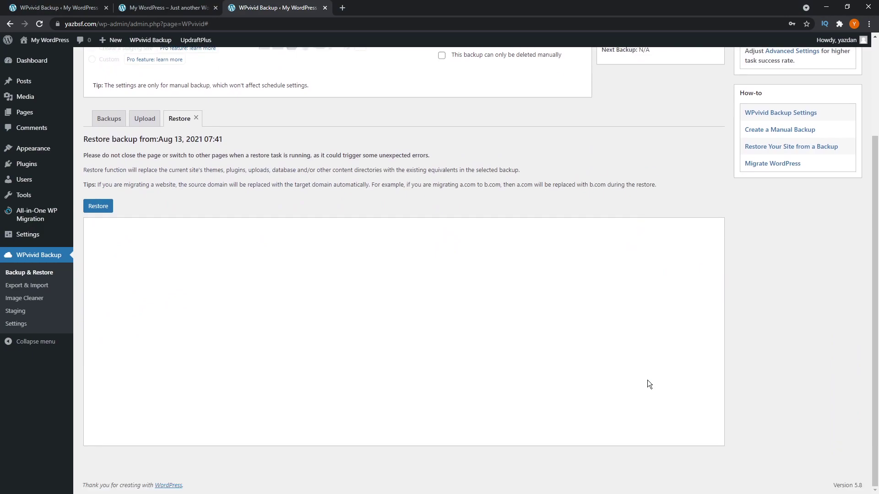
{"action": "left_click", "coordinate": [98, 206]}
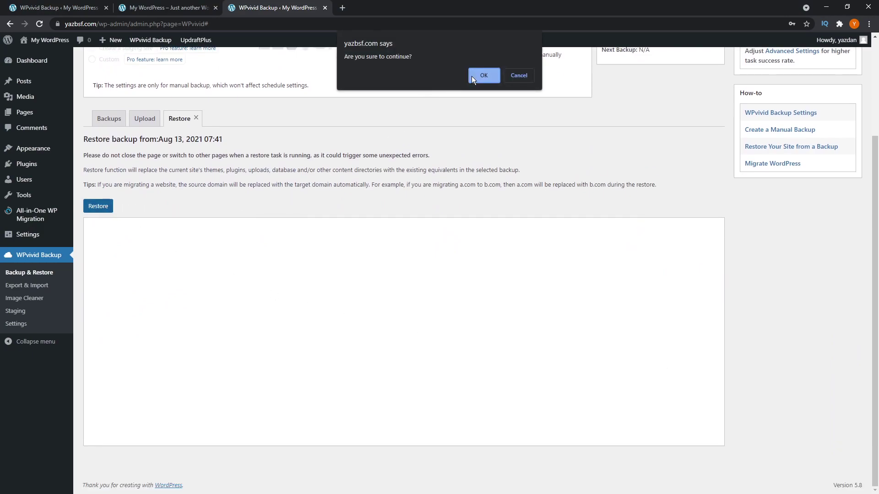
{"action": "left_click", "coordinate": [478, 75]}
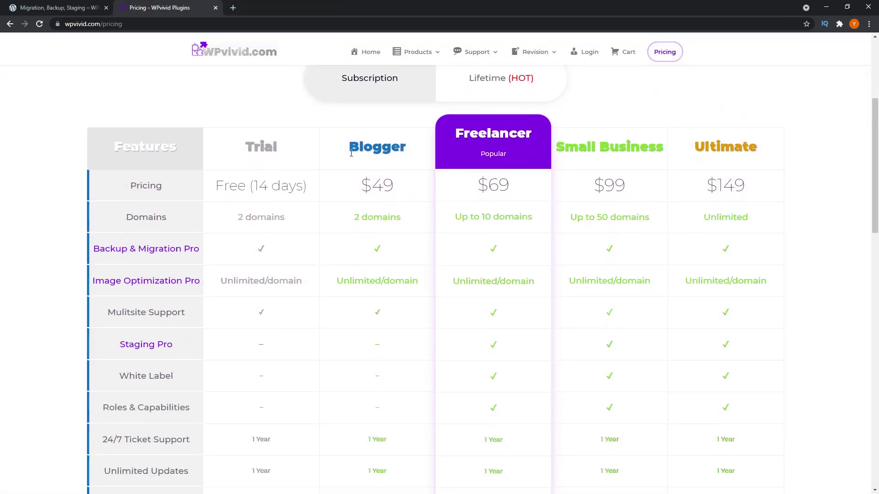
{"action": "left_click_drag", "start_coordinate": [351, 154], "coordinate": [423, 150]}
{"action": "left_click", "coordinate": [423, 151]}
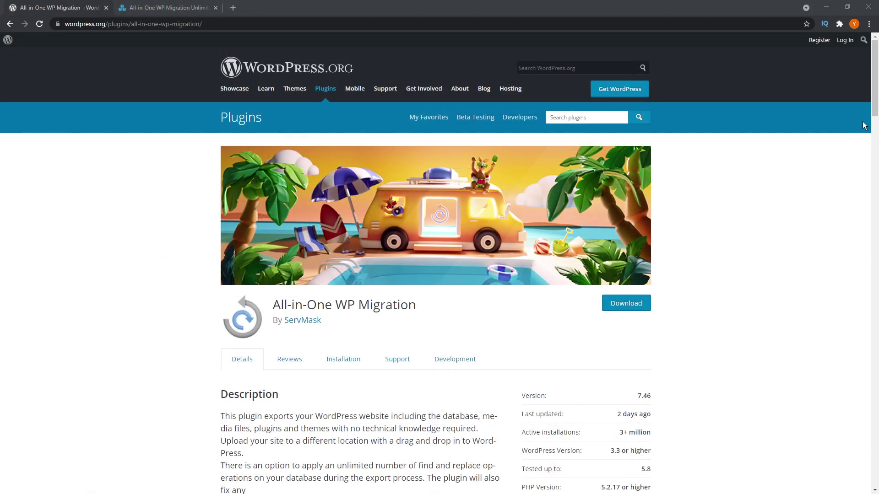
- Scroll the All-in-One WP Migration listing, then minimize it to reveal the Export Site page
{"action": "left_click_drag", "start_coordinate": [875, 102], "coordinate": [875, 121]}
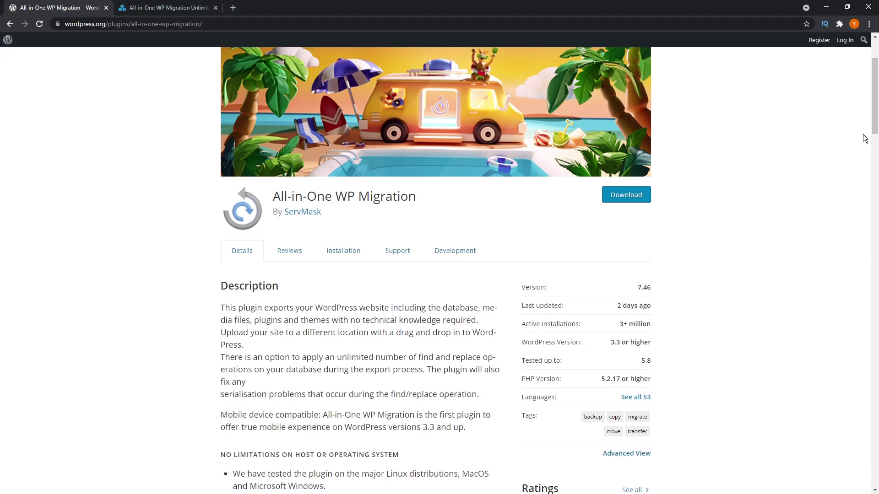
{"action": "scroll", "coordinate": [865, 138], "scroll_direction": "down", "scroll_amount": 3}
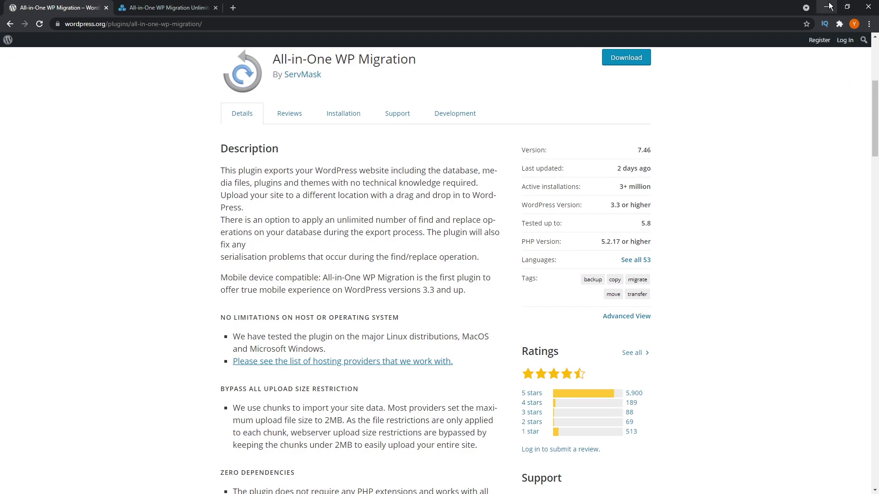
{"action": "left_click", "coordinate": [829, 6]}
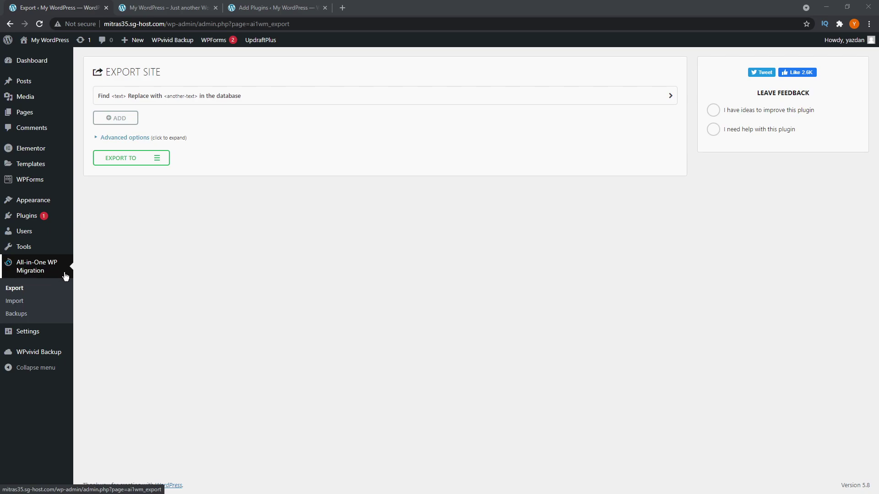
- Export the whole site to a 310 MB .wpress file with All-in-One WP Migration and download it
{"action": "left_click", "coordinate": [20, 292]}
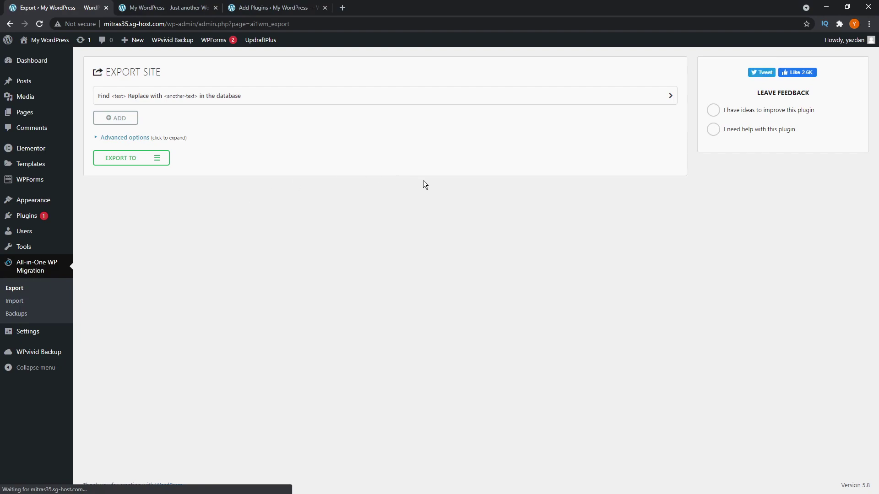
{"action": "left_click", "coordinate": [156, 160]}
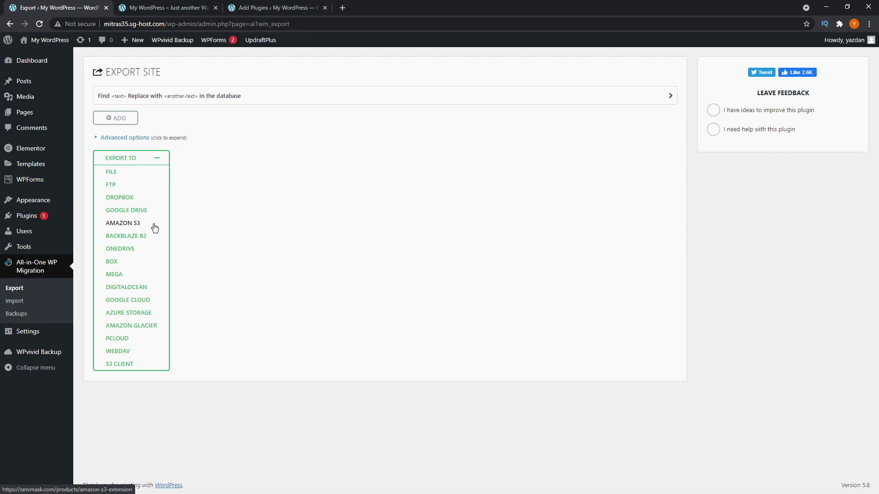
{"action": "left_click", "coordinate": [155, 174]}
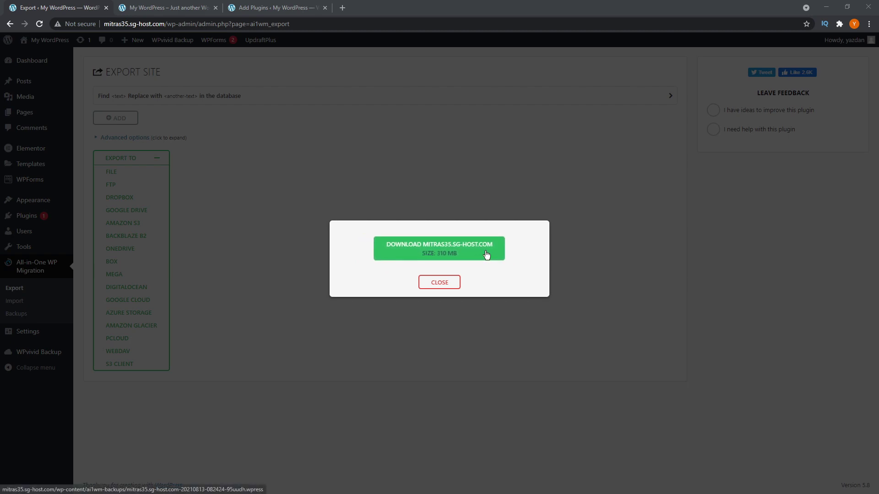
{"action": "left_click", "coordinate": [487, 255]}
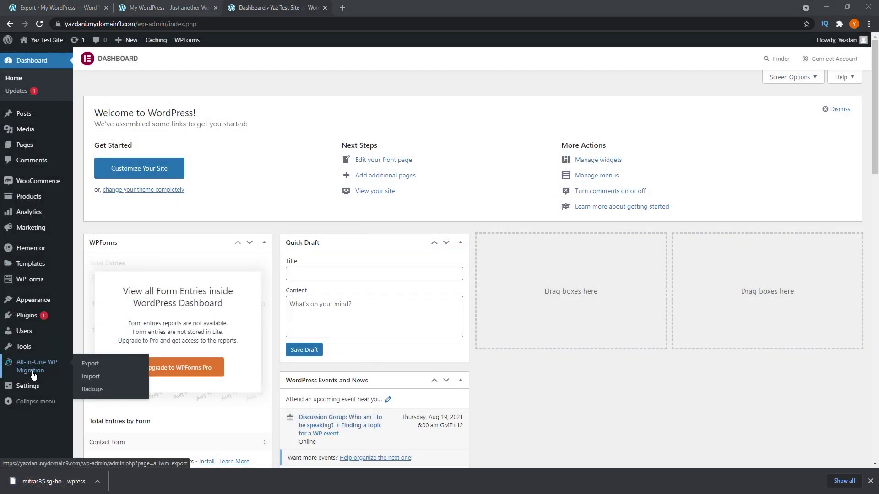
- Import the exported .wpress file into the new site through All-in-One WP Migration's File source
{"action": "left_click", "coordinate": [100, 380]}
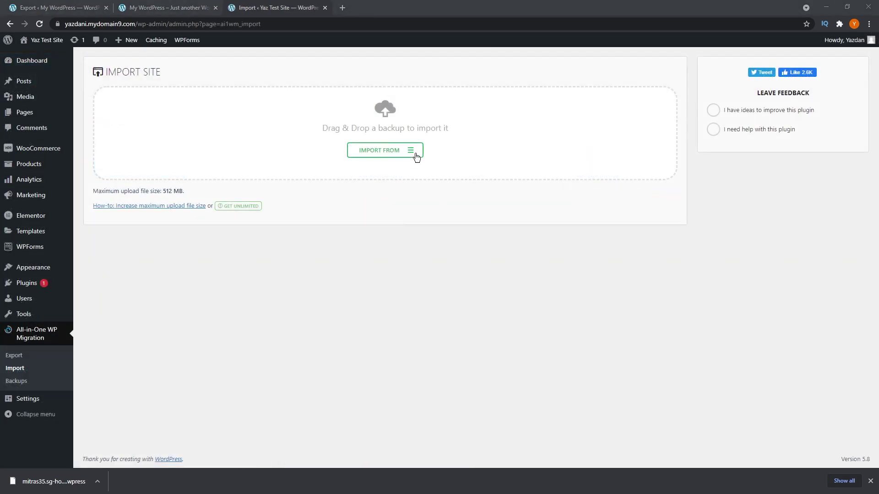
{"action": "left_click", "coordinate": [413, 153]}
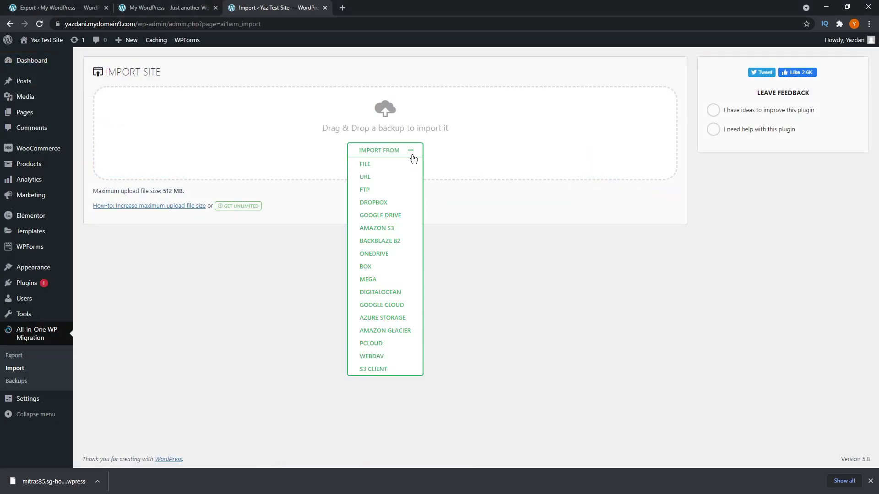
{"action": "left_click", "coordinate": [402, 167]}
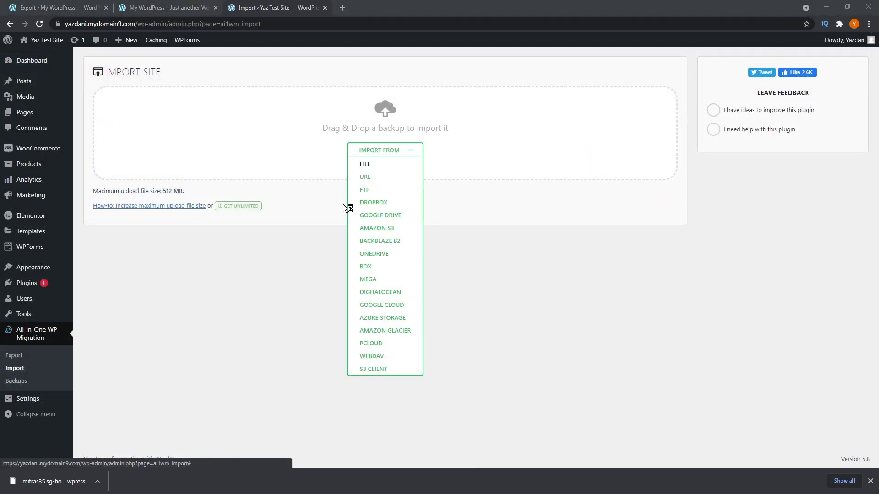
{"action": "double_click", "coordinate": [105, 83]}
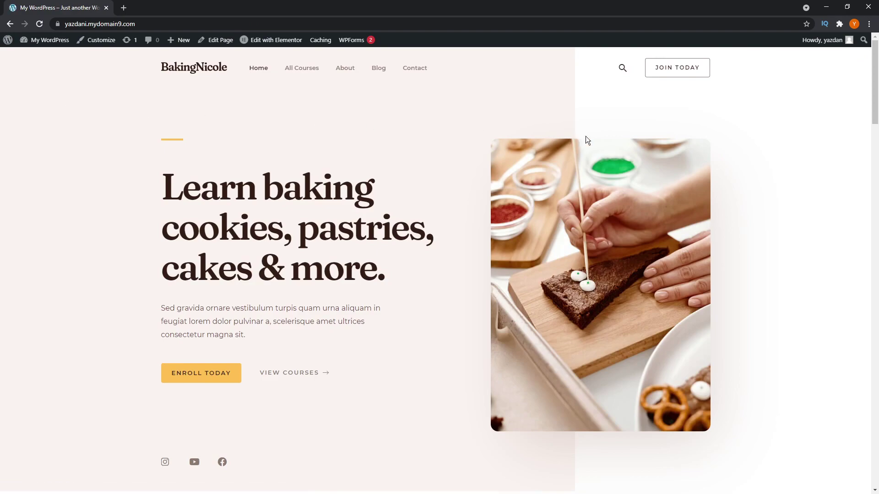
{"action": "scroll", "coordinate": [745, 128], "scroll_direction": "down", "scroll_amount": 2}
{"action": "scroll", "coordinate": [744, 128], "scroll_direction": "up", "scroll_amount": 2}
{"action": "scroll", "coordinate": [743, 130], "scroll_direction": "down", "scroll_amount": 2}
{"action": "scroll", "coordinate": [741, 132], "scroll_direction": "down", "scroll_amount": 8}
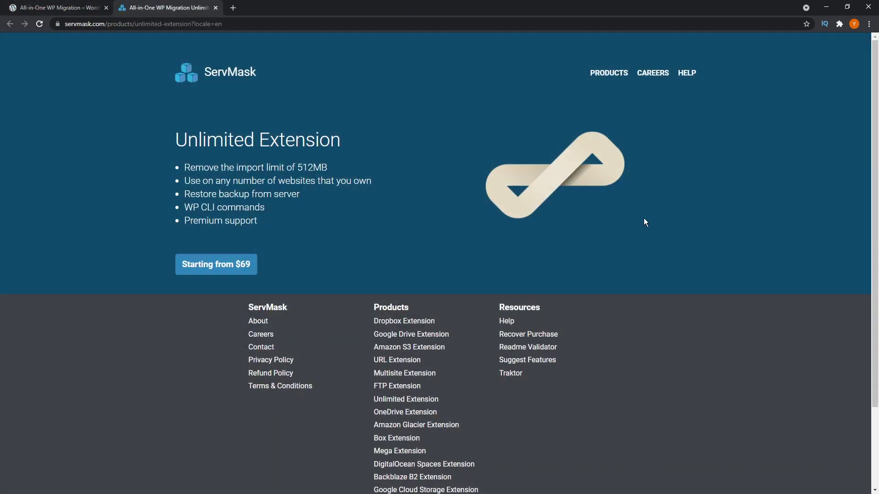
- View the Unlimited Extension's Personal and Business plans via the Starting from $69 button
{"action": "left_click", "coordinate": [231, 263]}
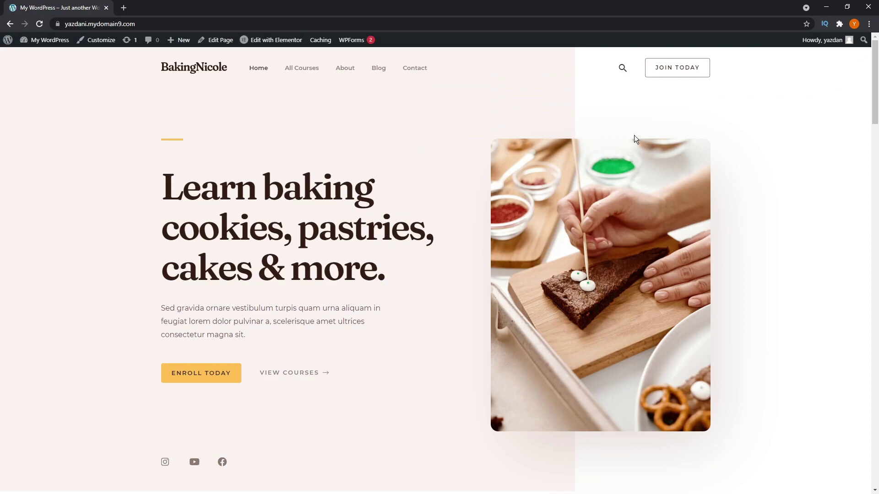
{"action": "scroll", "coordinate": [745, 127], "scroll_direction": "down", "scroll_amount": 2}
{"action": "scroll", "coordinate": [745, 128], "scroll_direction": "up", "scroll_amount": 2}
{"action": "scroll", "coordinate": [742, 130], "scroll_direction": "down", "scroll_amount": 3}
{"action": "scroll", "coordinate": [742, 132], "scroll_direction": "down", "scroll_amount": 7}
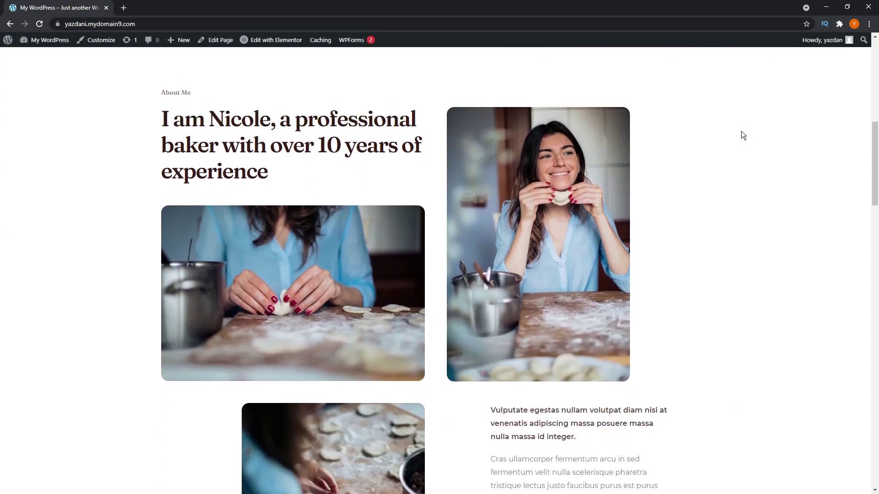
{"action": "scroll", "coordinate": [742, 134], "scroll_direction": "down", "scroll_amount": 5}
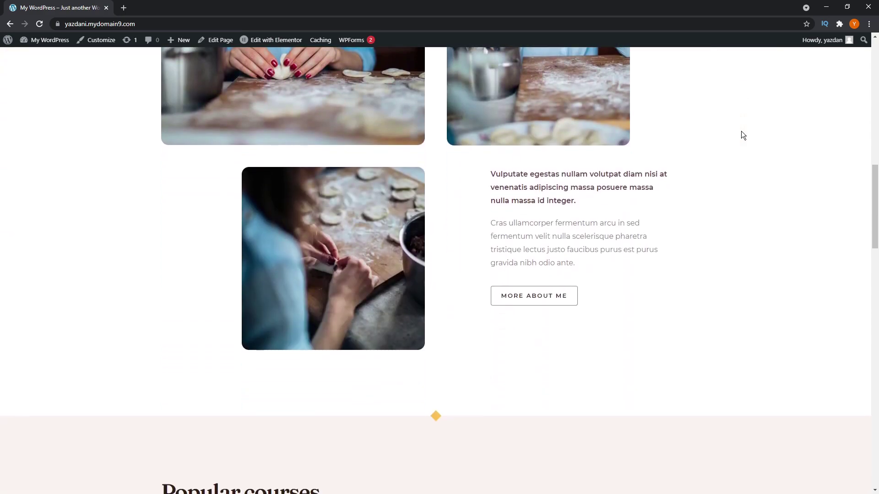
{"action": "scroll", "coordinate": [743, 135], "scroll_direction": "down", "scroll_amount": 11}
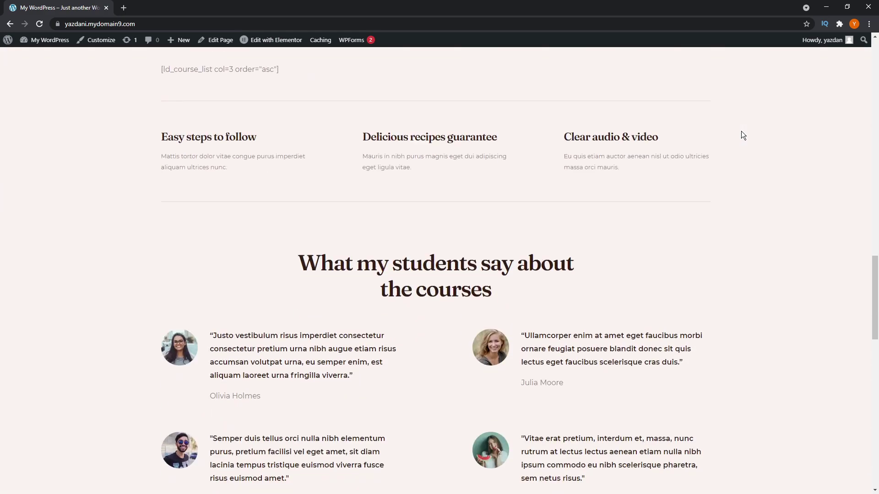
{"action": "scroll", "coordinate": [742, 135], "scroll_direction": "down", "scroll_amount": 7}
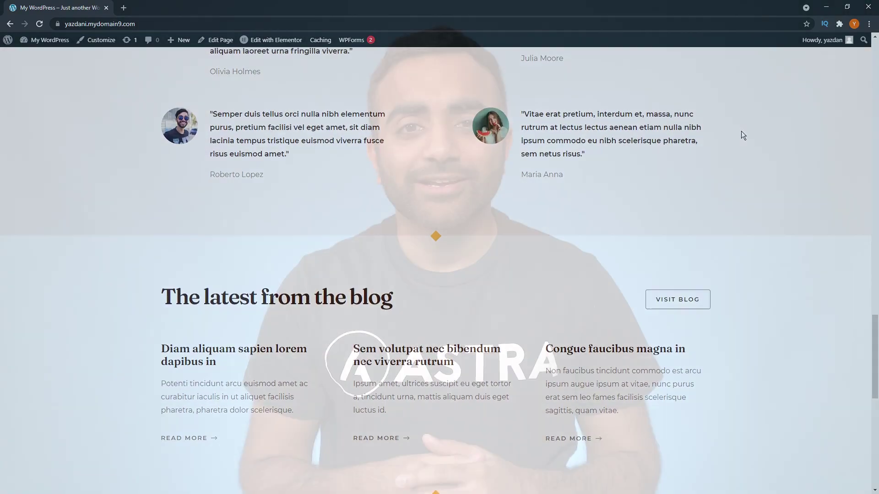